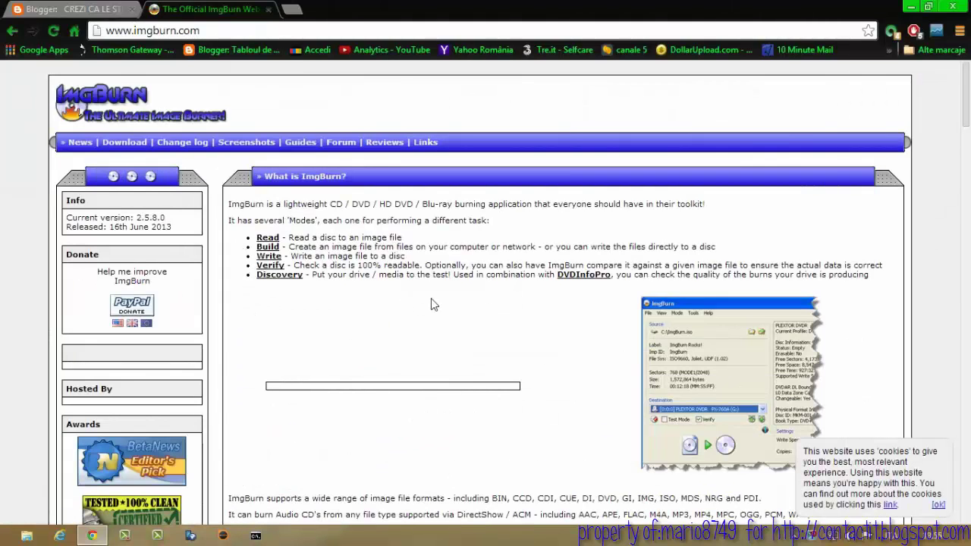
- Open the download page for ImgBurn v2.5.8.0 and request the installer from Mirror 7, provided by ImgBurn
scroll(432, 300, "down", 8)
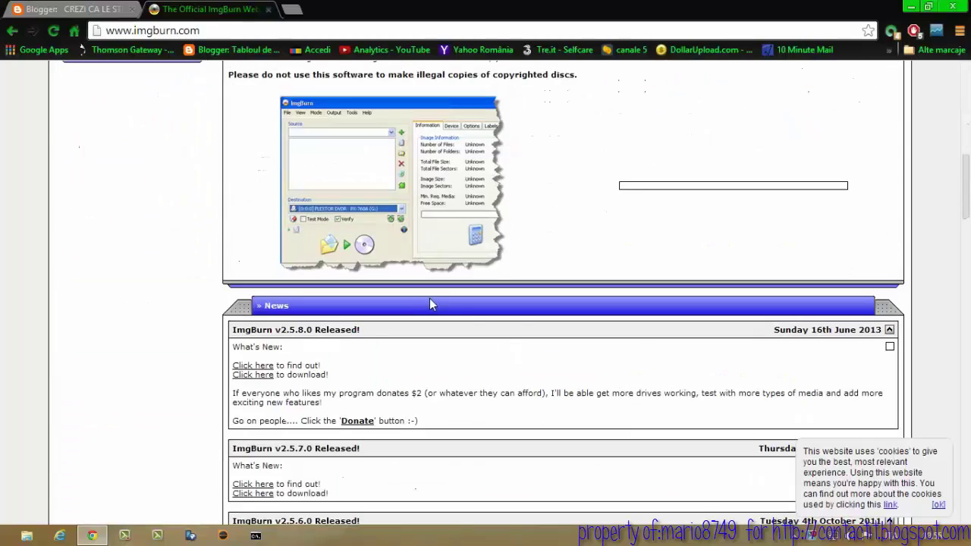
scroll(429, 300, "down", 1)
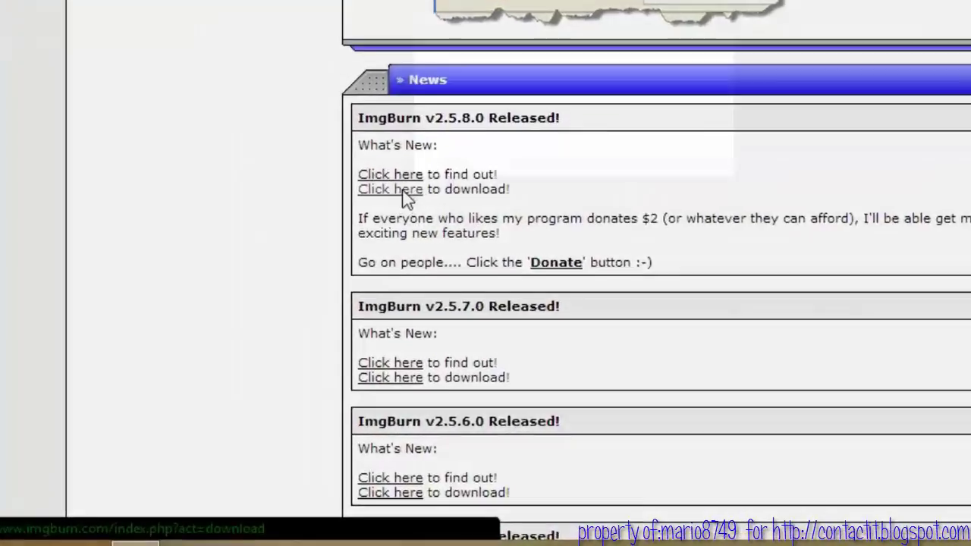
left_click(262, 304)
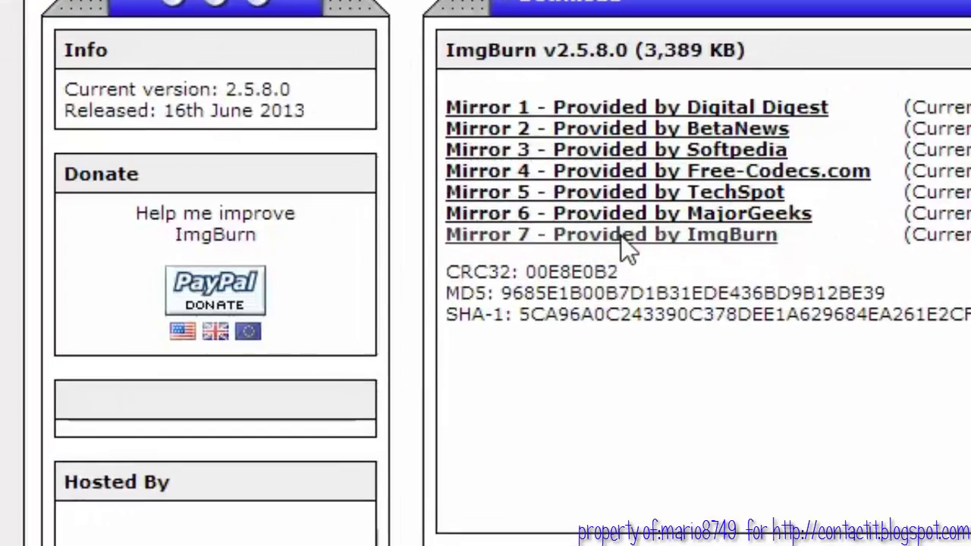
left_click(452, 240)
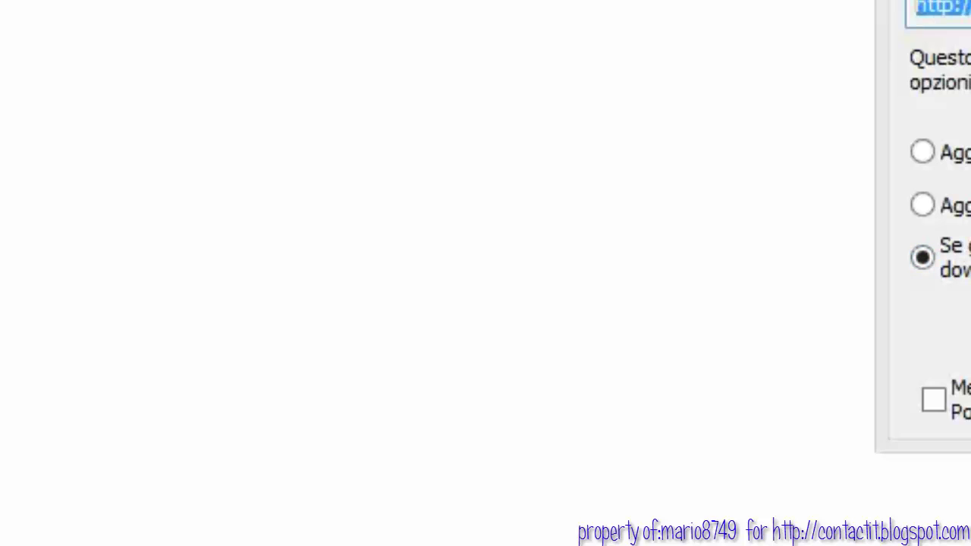
- Dismiss the installer download prompt, then close the blank download tab and the browser
left_click(923, 327)
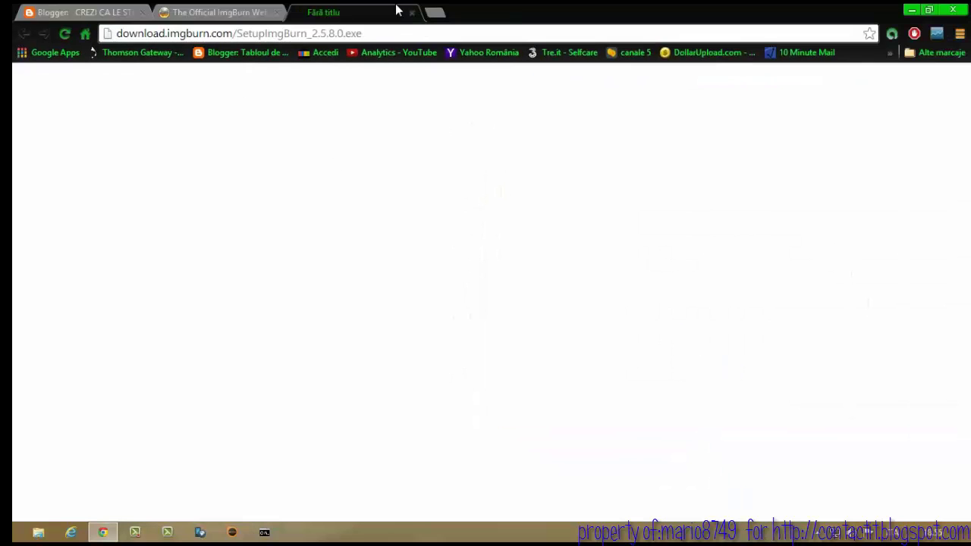
left_click(412, 15)
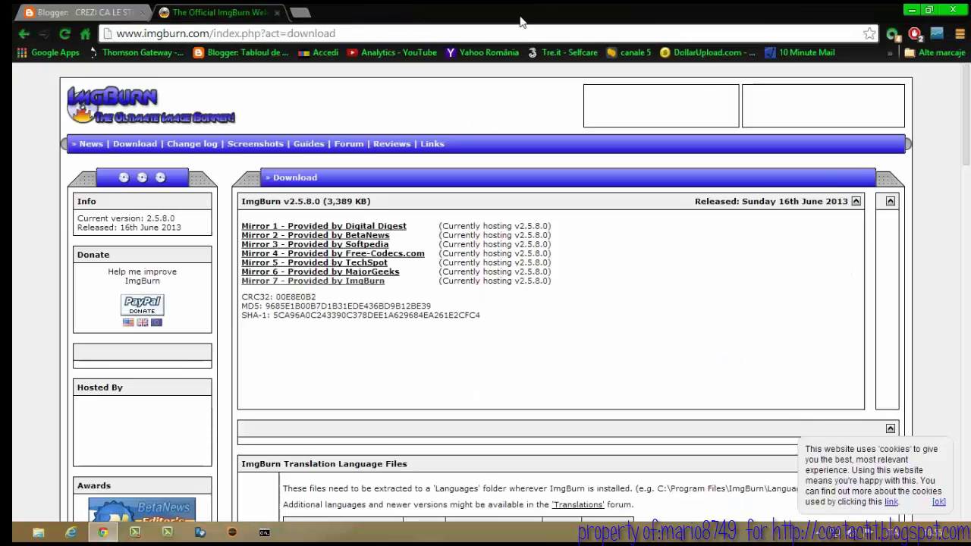
left_click(953, 10)
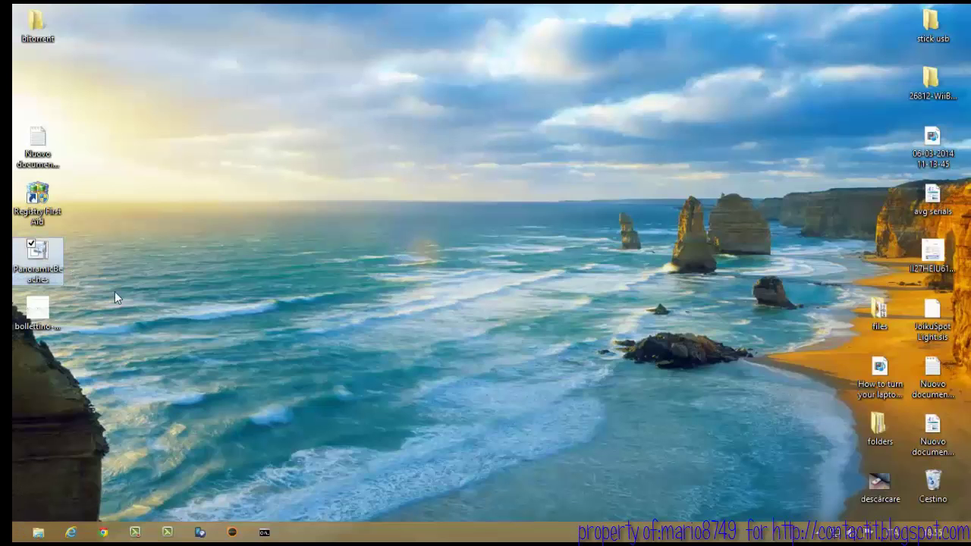
- Launch the installed ImgBurn application from the Windows Start screen
left_click(17, 535)
scroll(691, 304, "down", 5)
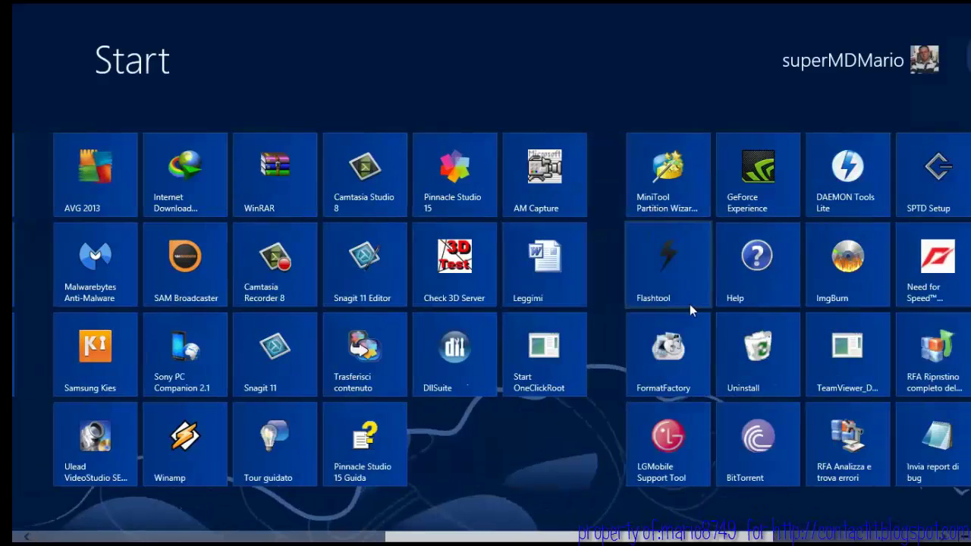
scroll(835, 280, "down", 2)
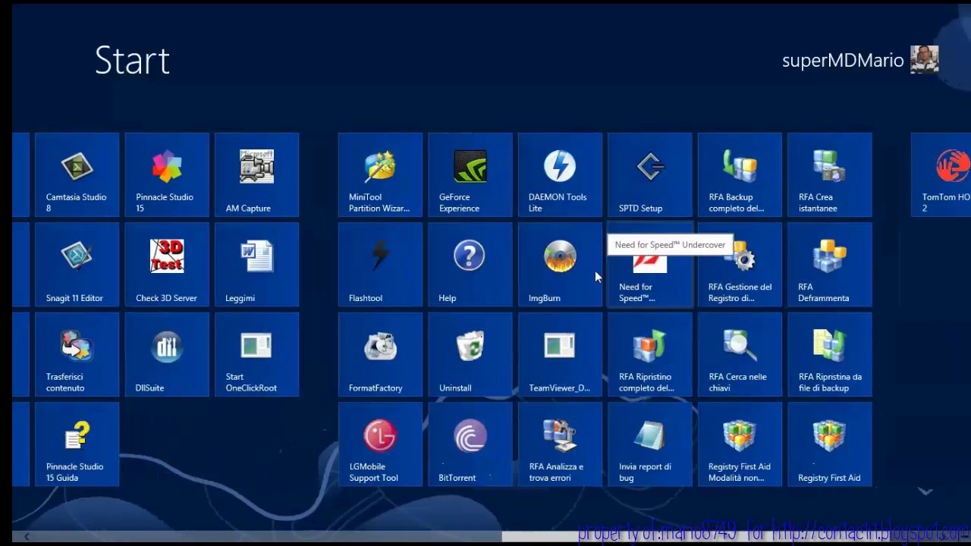
left_click(562, 276)
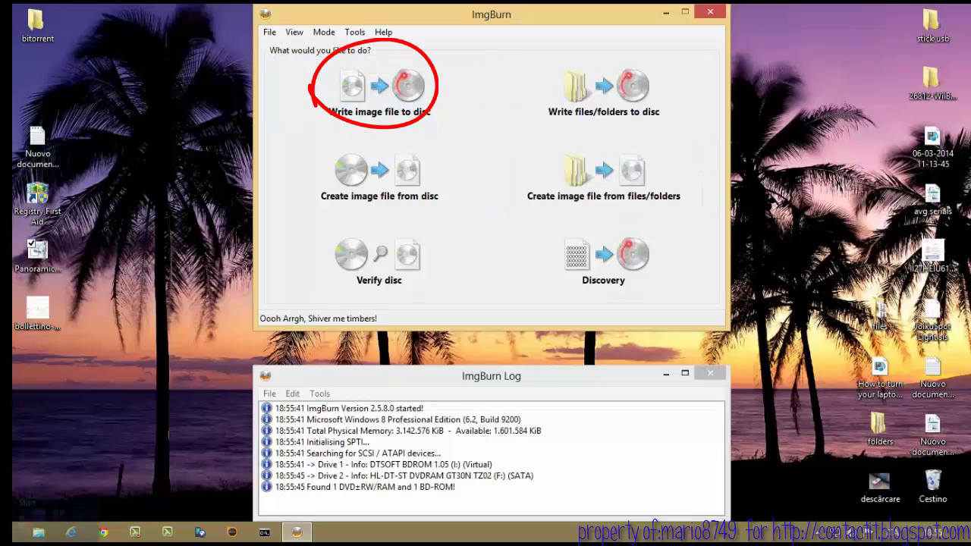
- Check the free space on the blank disc in the DVD RW drive (F:) in File Explorer, then close the window
left_click(38, 534)
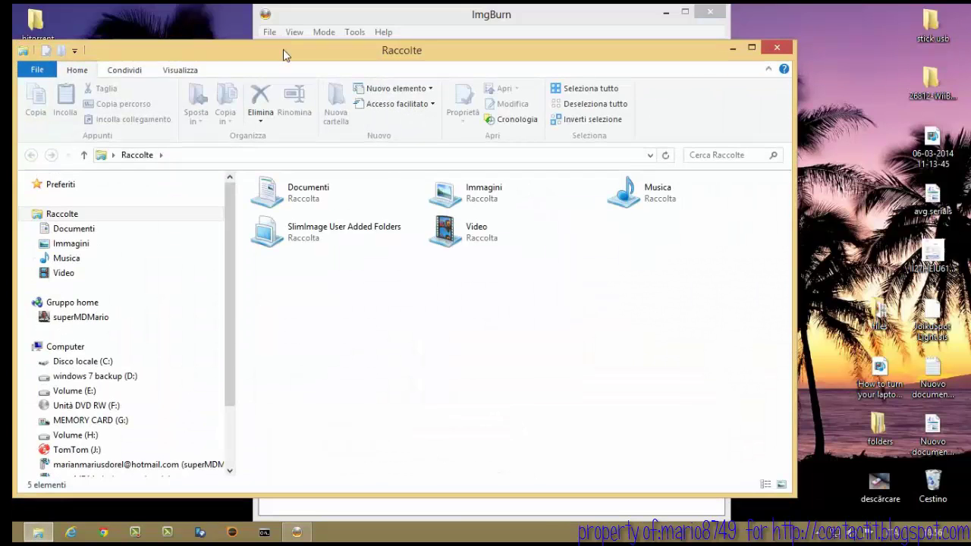
left_click_drag(283, 50, 397, 51)
left_click(181, 346)
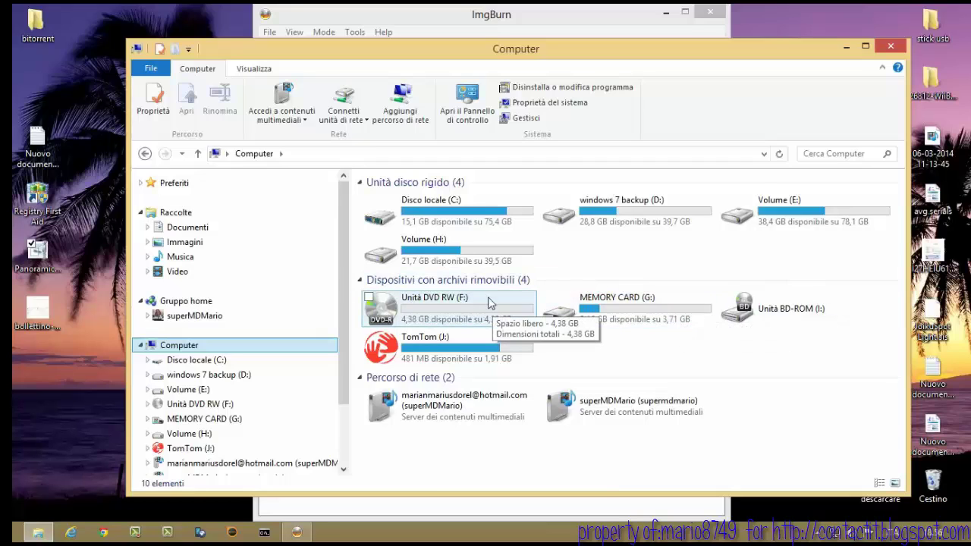
left_click(891, 47)
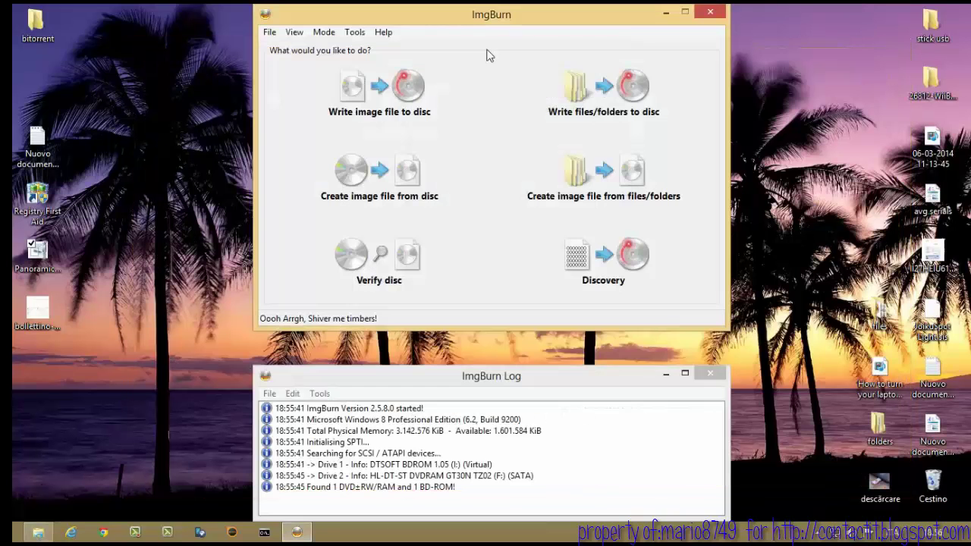
- Move the ImgBurn Log window up slightly and choose the Write image file to disc mode
left_click(494, 373)
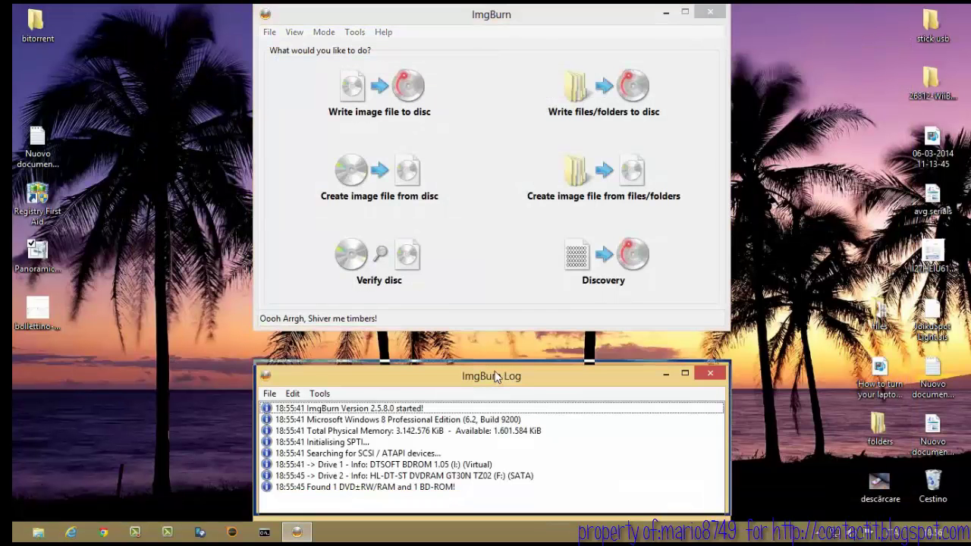
left_click_drag(494, 371, 495, 358)
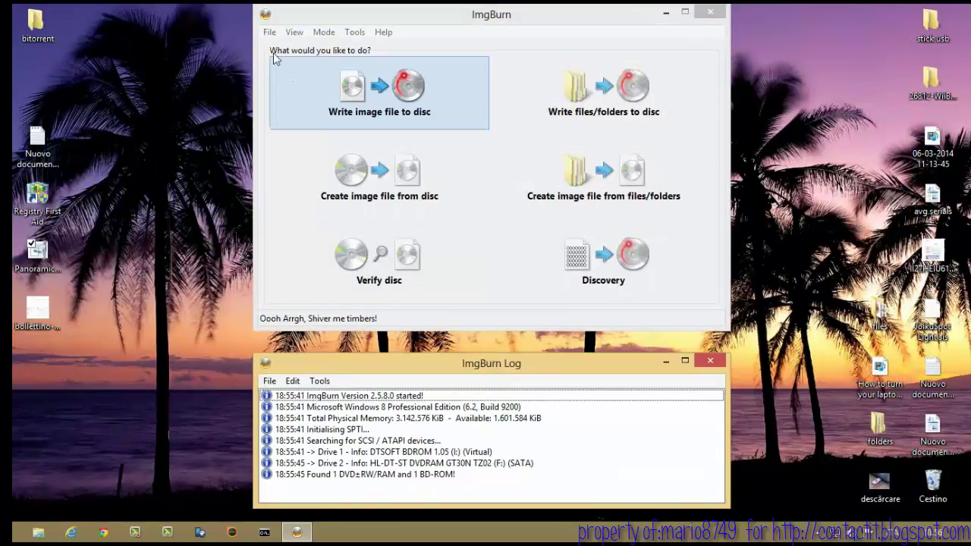
left_click(383, 98)
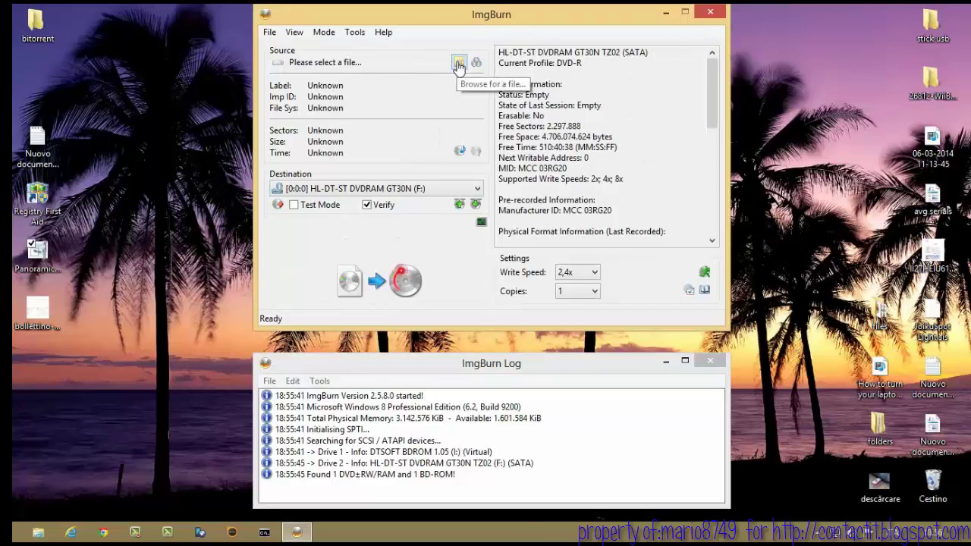
- Browse Volume (E:) to the Windows 8.1 folder inside PACK and select the Win81AIO-20in1-x64-en-US-Nov2013-v2 ISO file
left_click(458, 63)
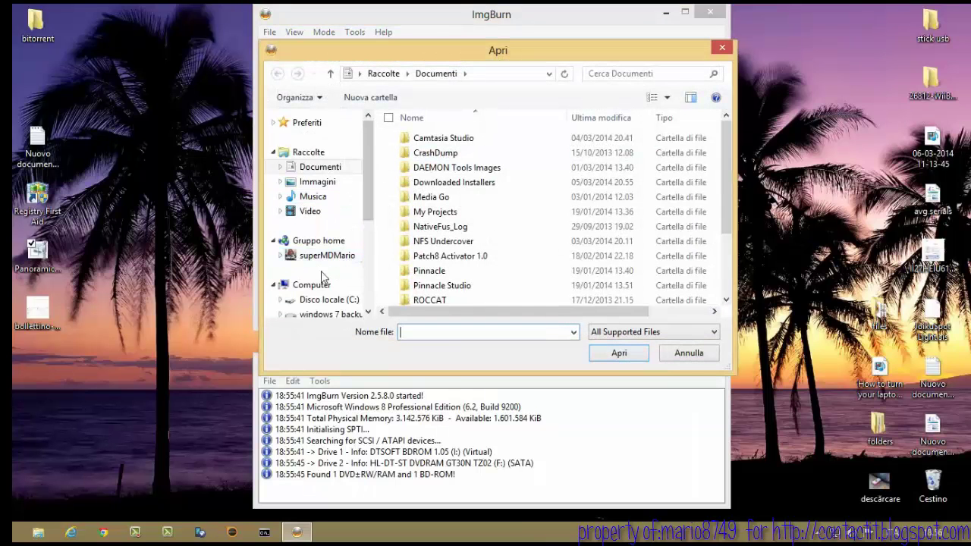
left_click(311, 285)
double_click(477, 226)
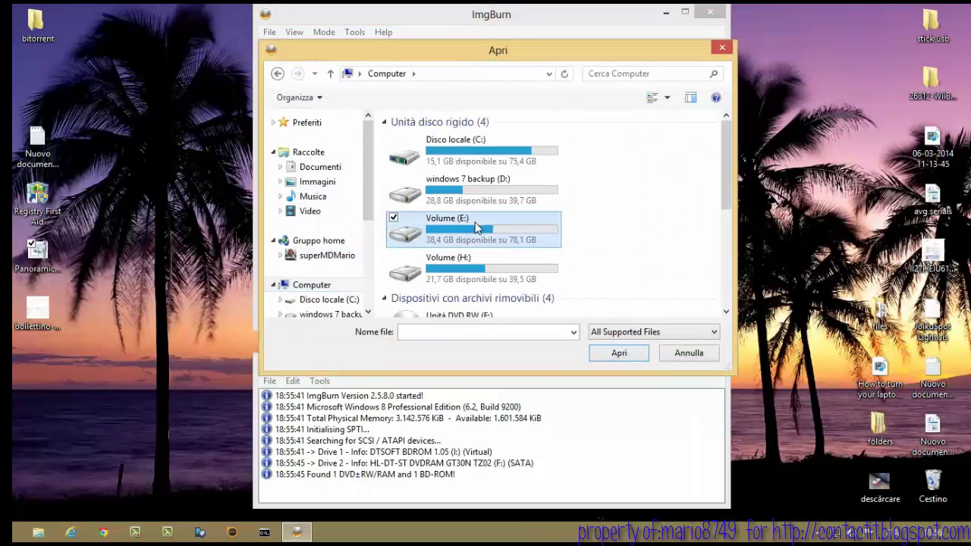
double_click(425, 272)
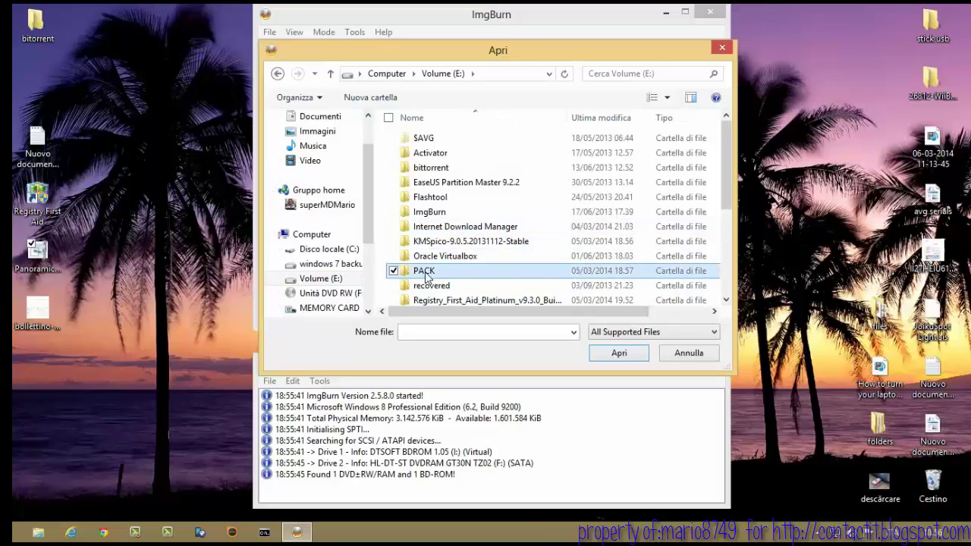
double_click(442, 154)
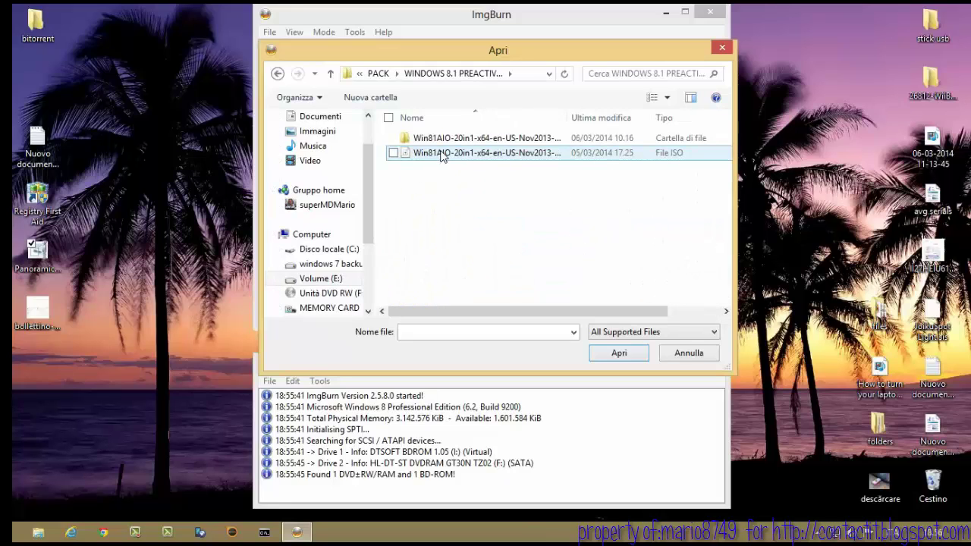
left_click(551, 154)
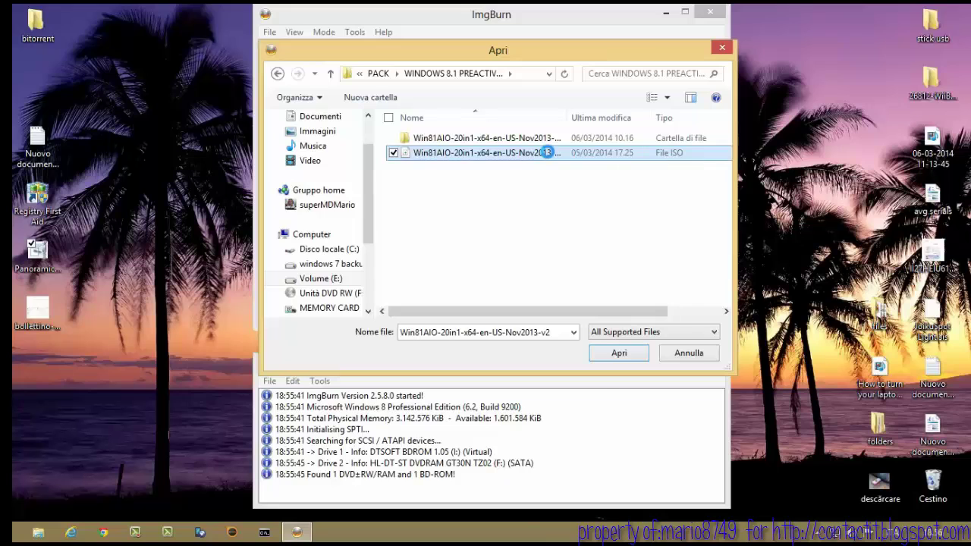
- Examine the selected ISO file's size in its properties, then close them
right_click(547, 152)
left_click(575, 396)
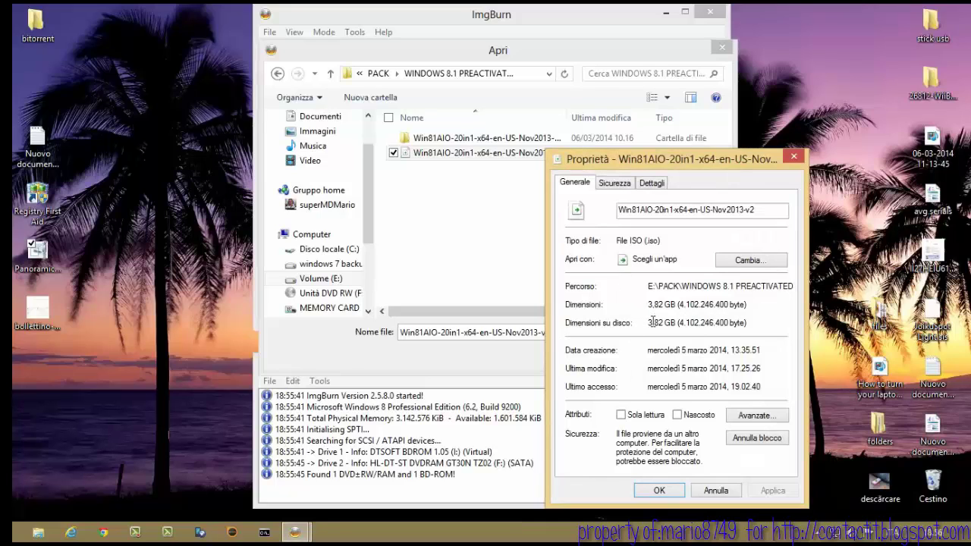
left_click(793, 157)
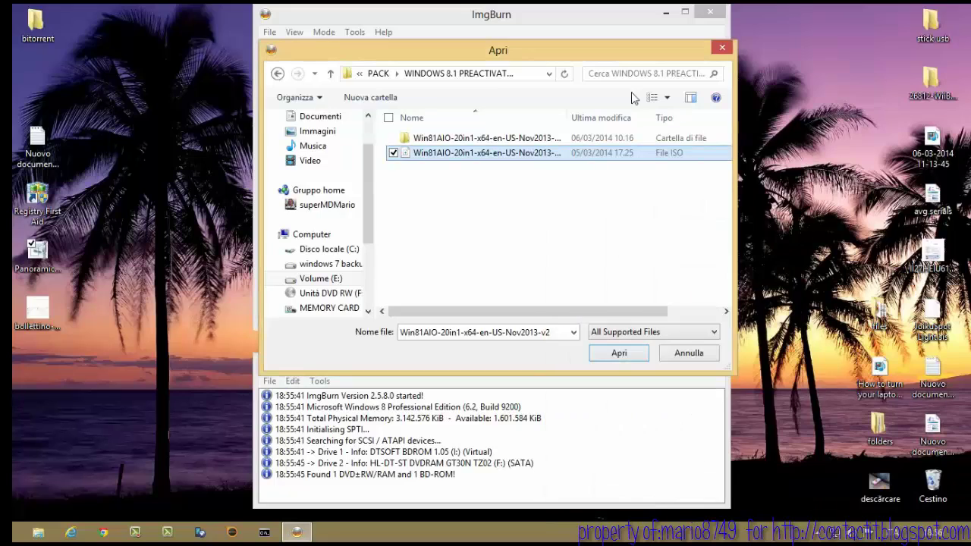
- Load the Win81AIO-20in1-x64-en-US-Nov2013-v2 ISO as the source image
left_click(540, 155)
left_click(616, 155)
left_click(619, 357)
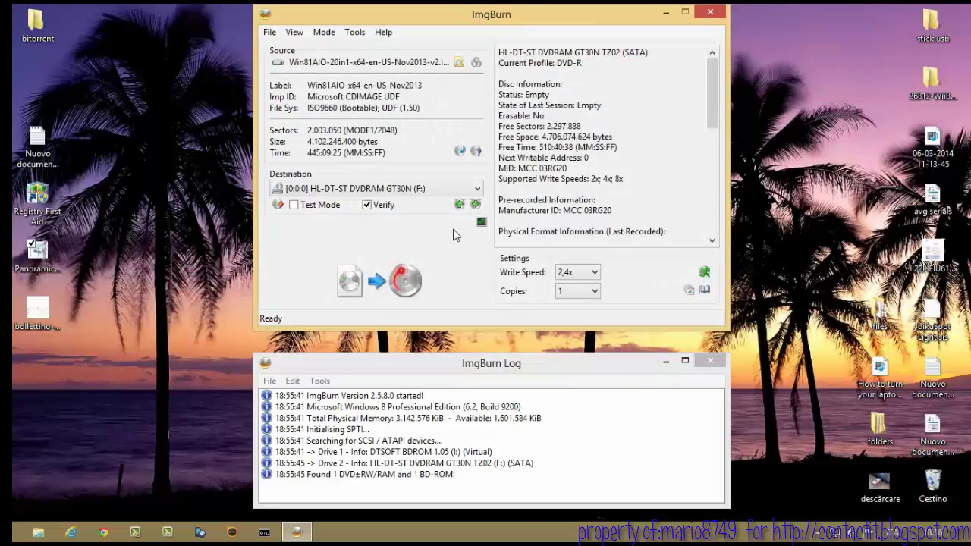
- Set the write speed to 2,4x and look through the other available speeds
left_click(595, 273)
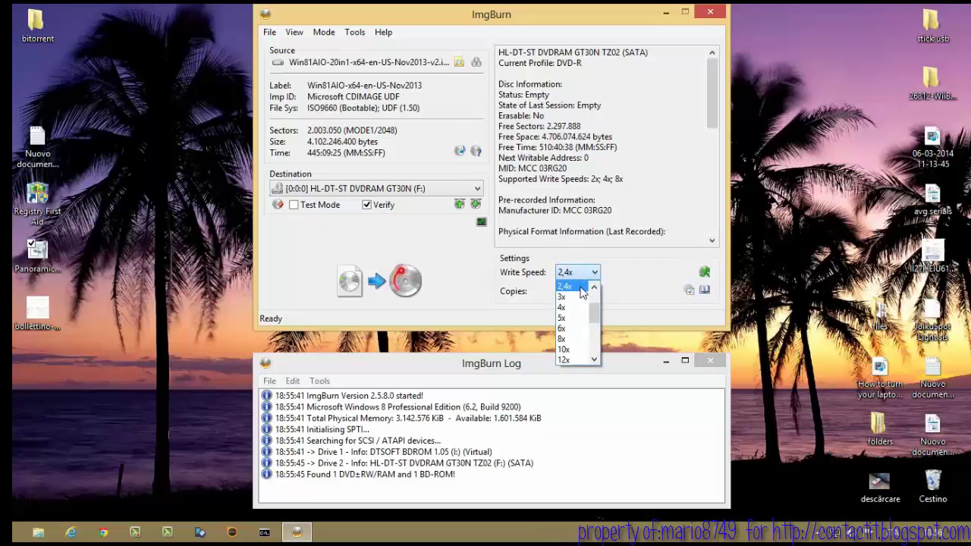
left_click(581, 288)
left_click(596, 275)
scroll(577, 303, "up", 2)
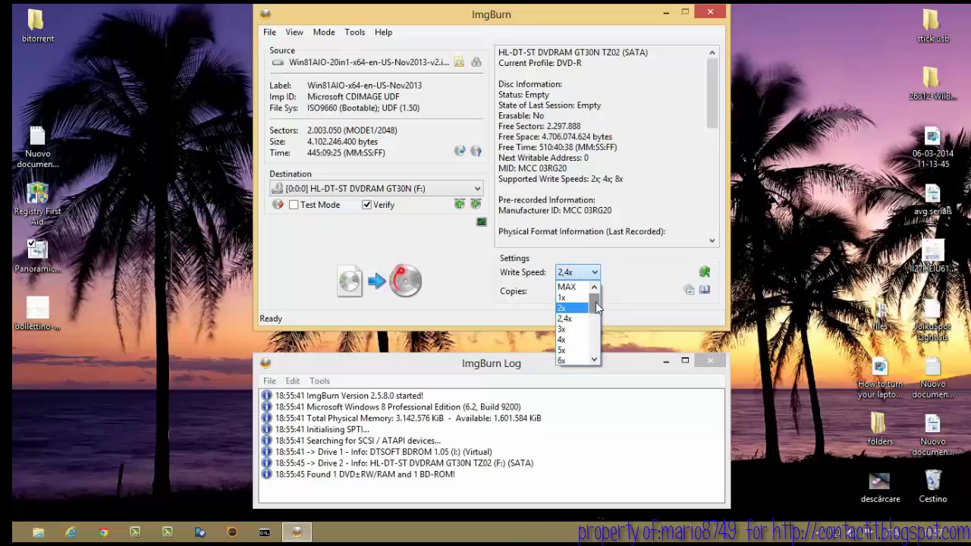
left_click(581, 302)
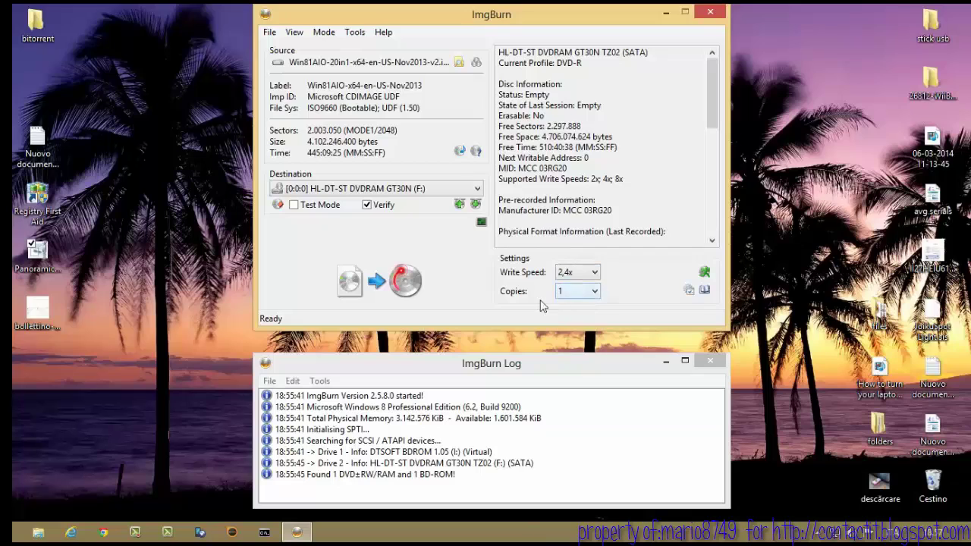
- Turn off Verify and start writing the image to the disc in drive F:
left_click(367, 205)
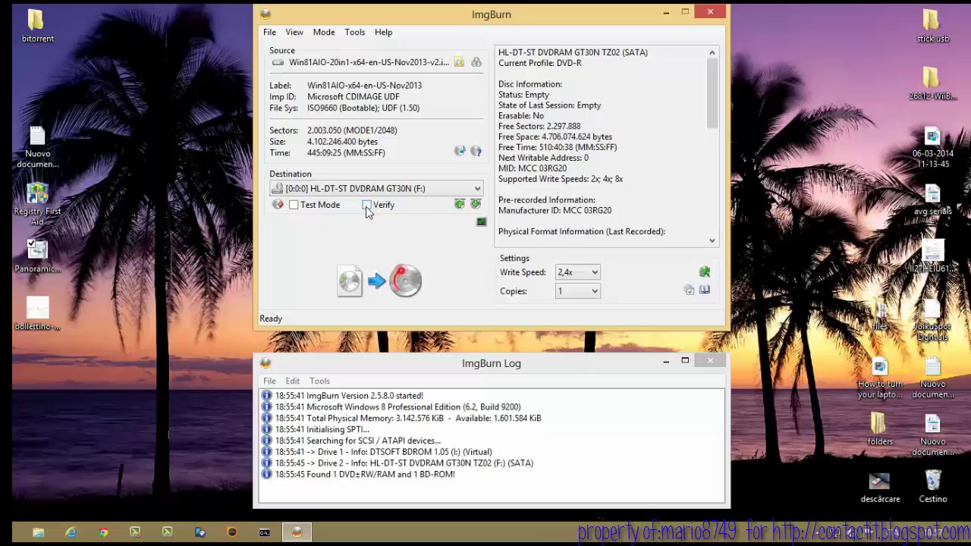
left_click(375, 287)
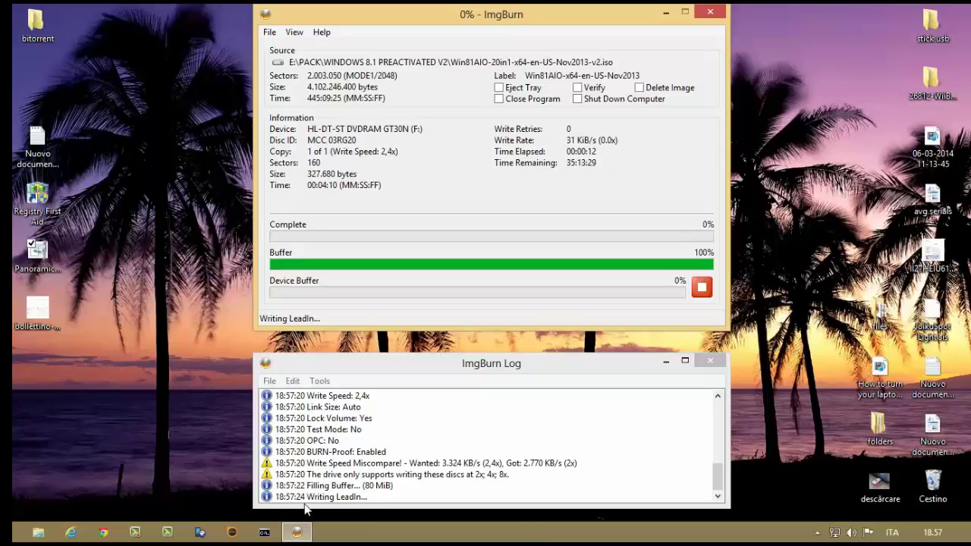
- Move the ImgBurn Log window up below the main window and increase its height
left_click_drag(396, 368, 399, 345)
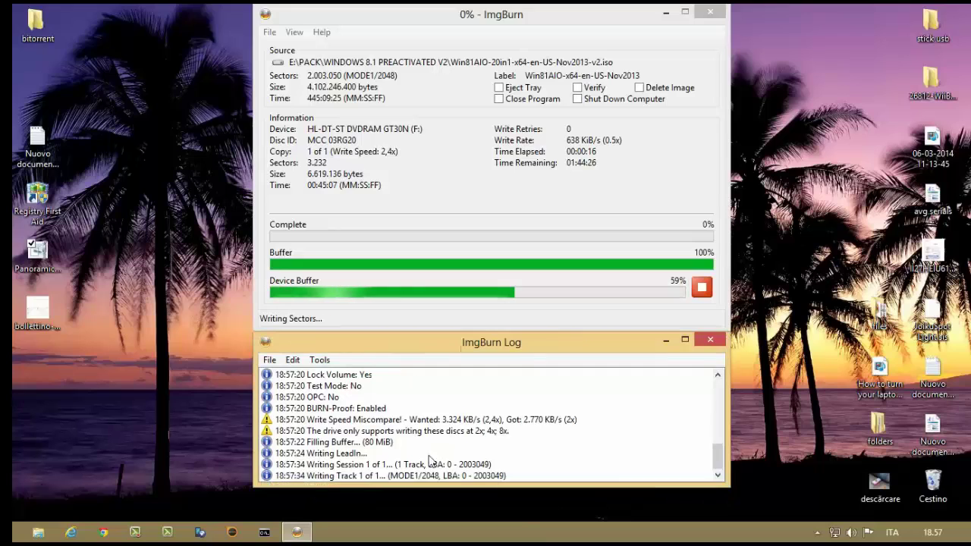
left_click_drag(439, 486, 443, 507)
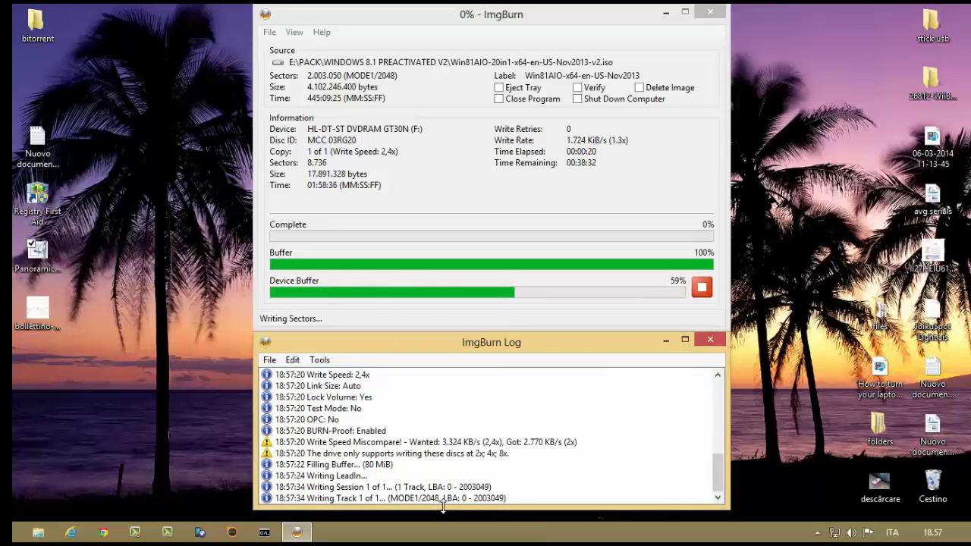